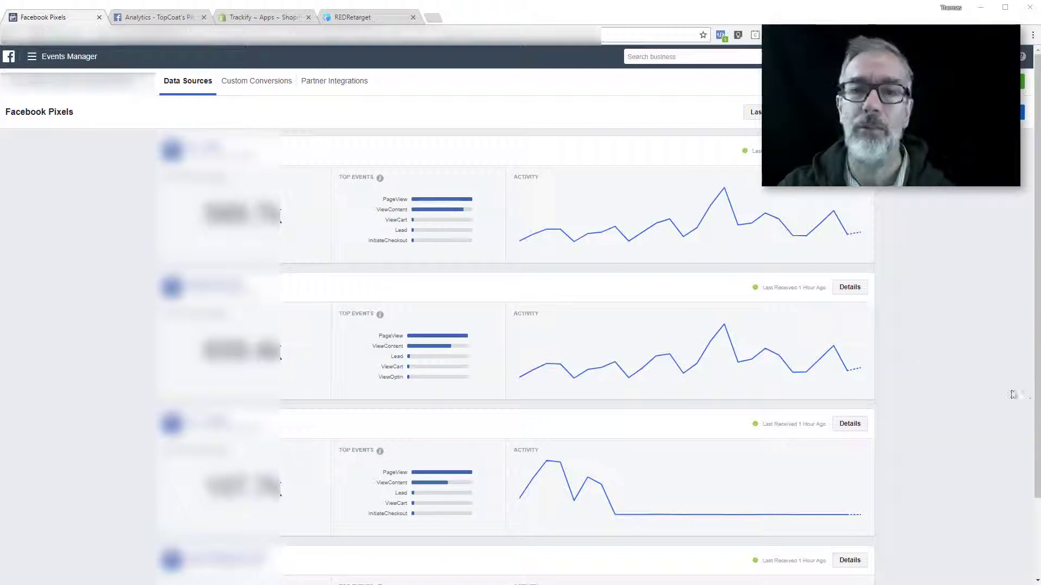
Go through the business tools menu to the pixels list and open one pixel's details.
click(50, 59)
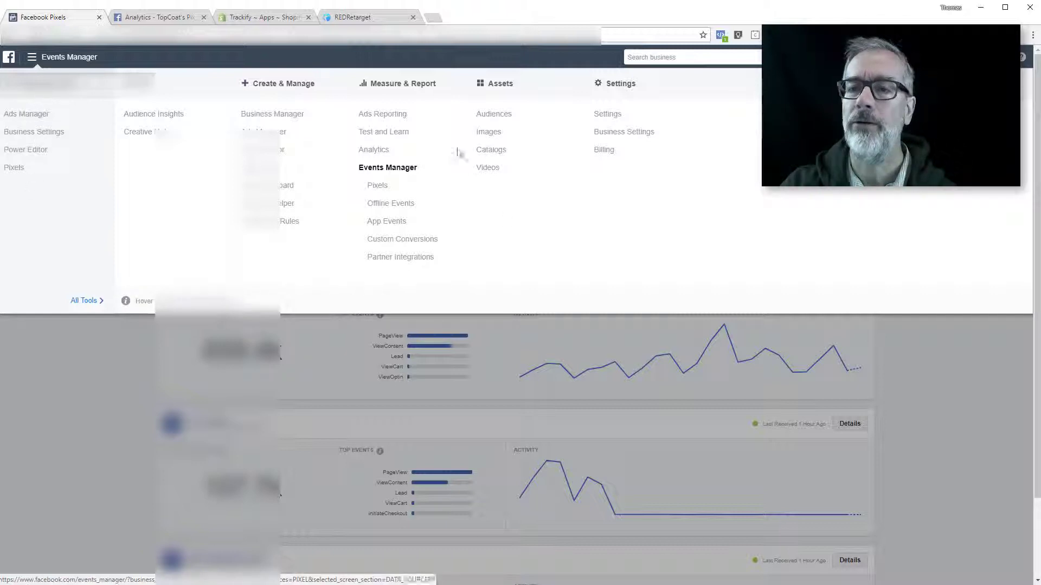
click(378, 186)
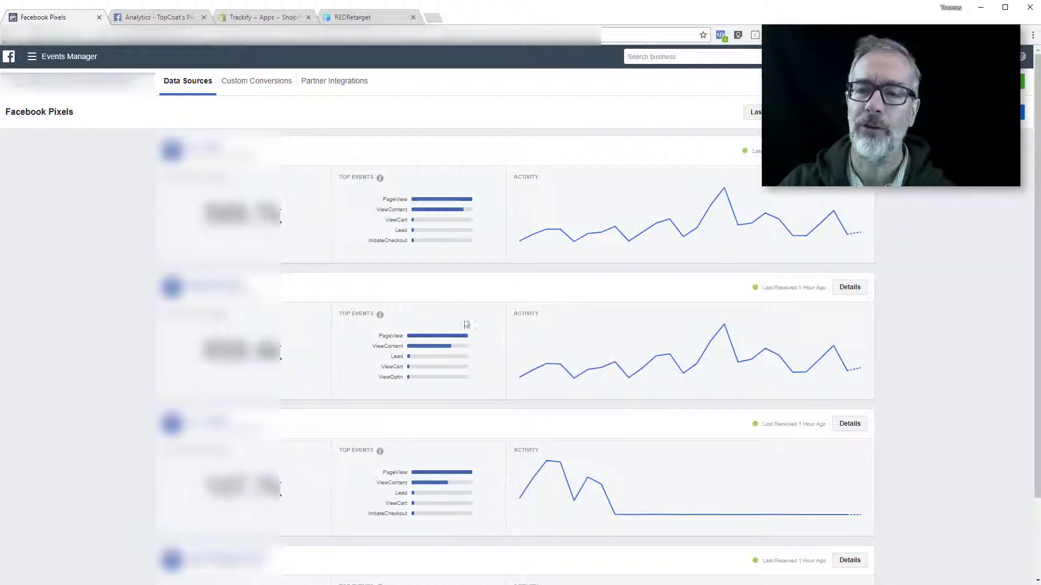
click(158, 297)
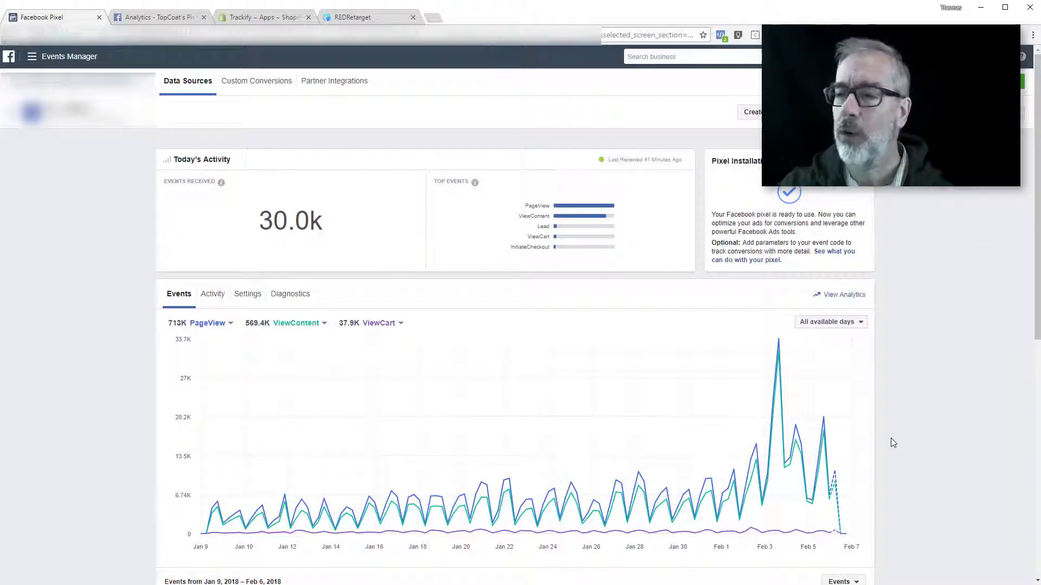
Set the pixel chart's date range to Last 7 days, Jan 31–Feb 6.
click(867, 332)
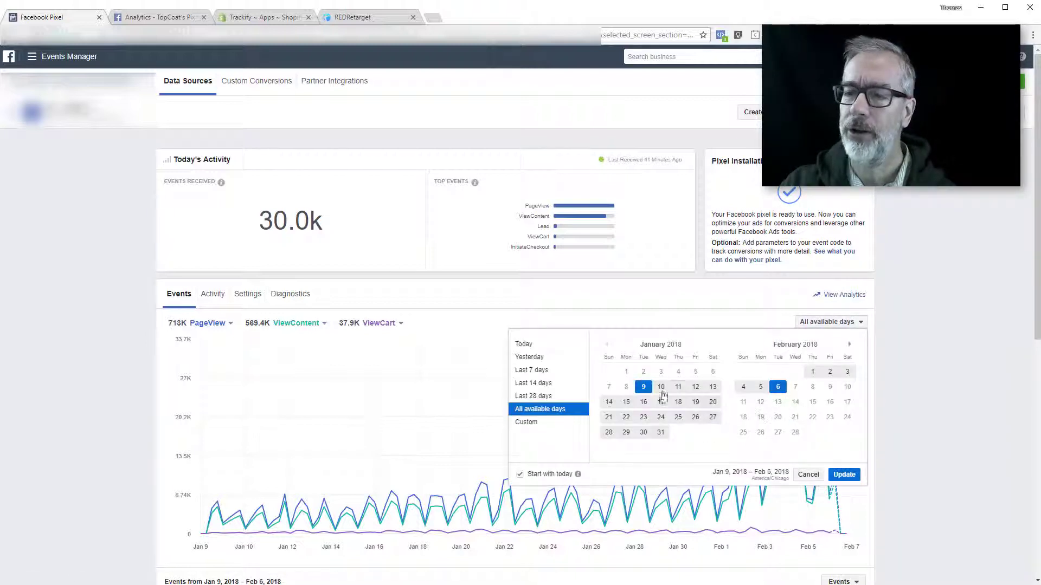
click(532, 370)
click(844, 480)
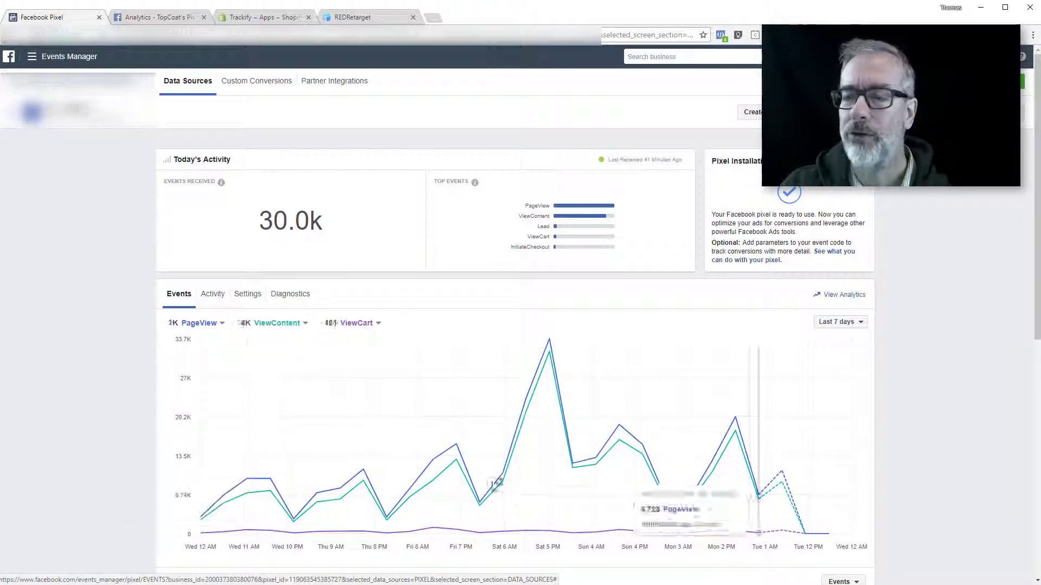
Change the charted events to ViewContent, AddToCart and Purchase.
click(408, 325)
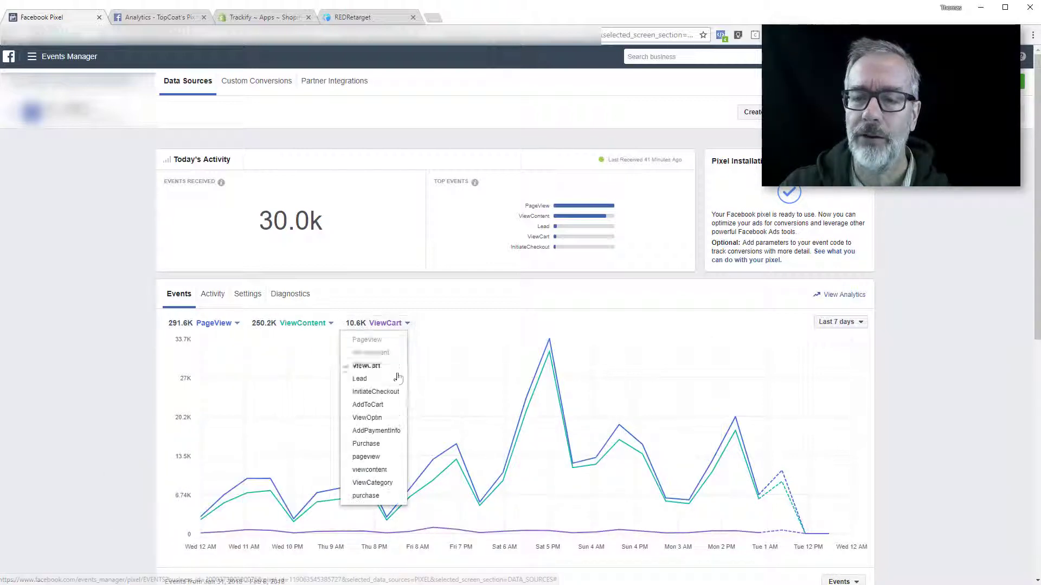
click(384, 496)
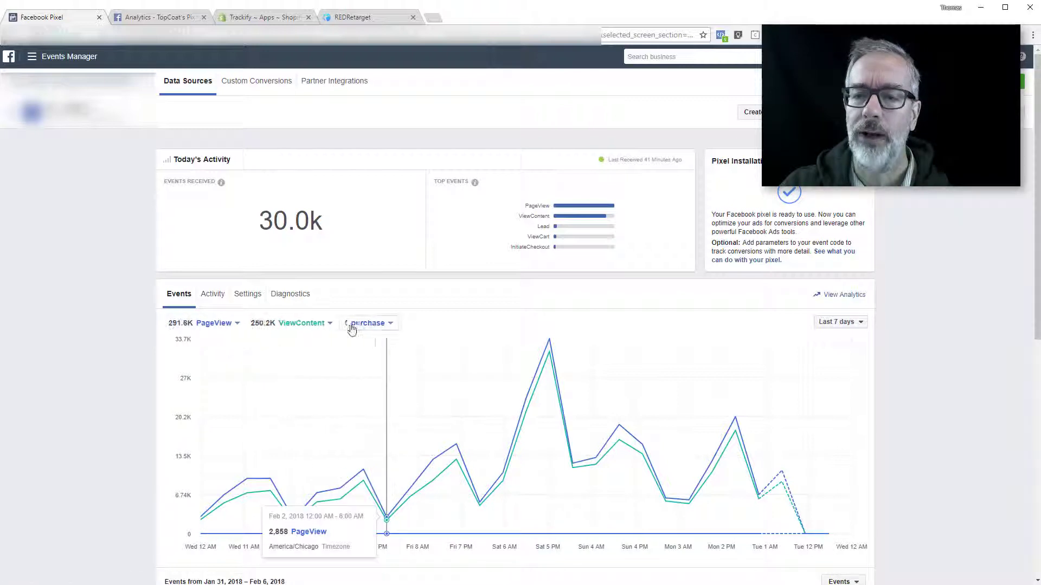
click(374, 330)
click(366, 443)
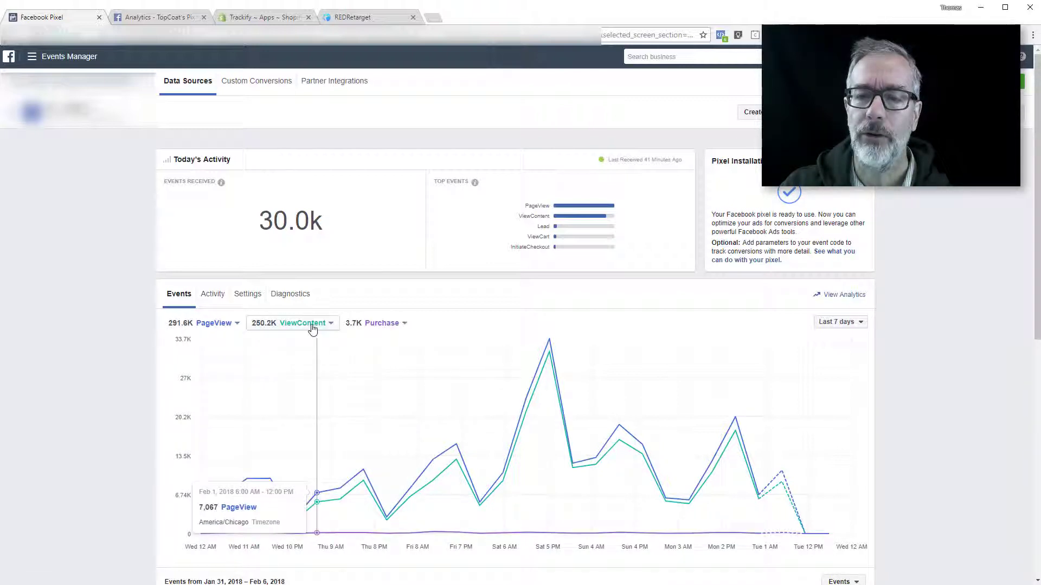
click(317, 324)
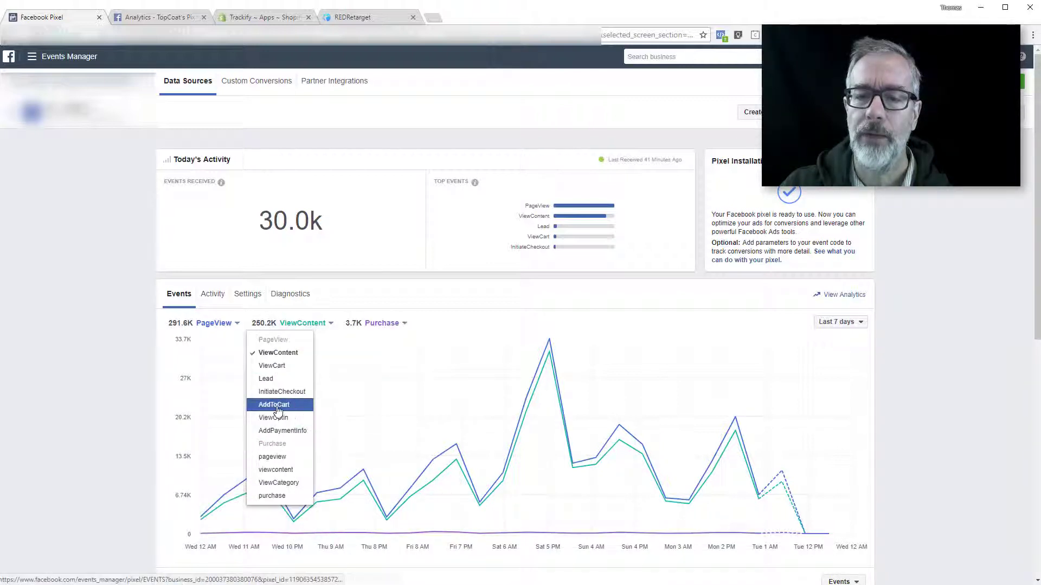
click(278, 405)
click(217, 323)
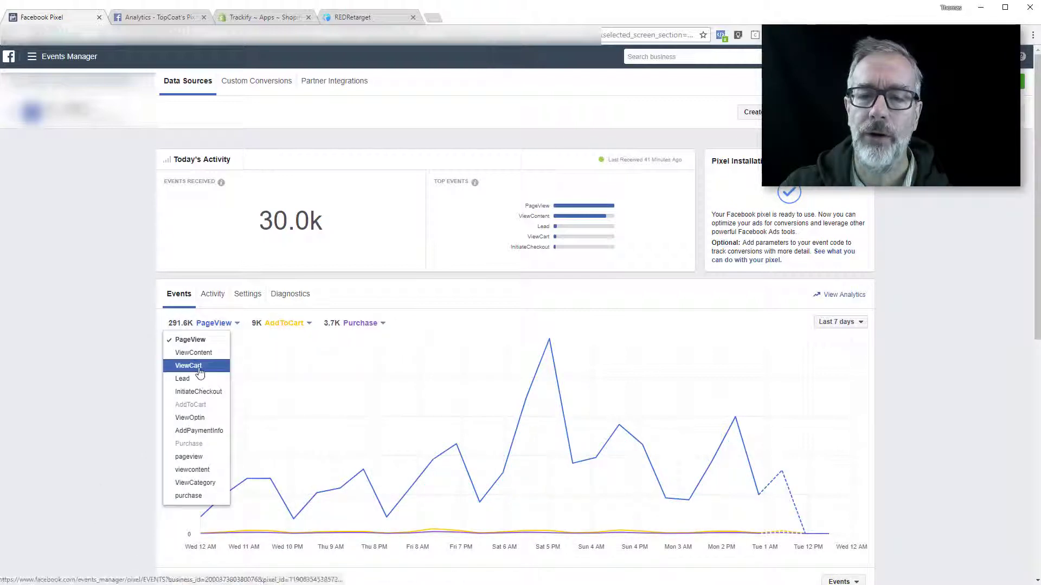
click(198, 354)
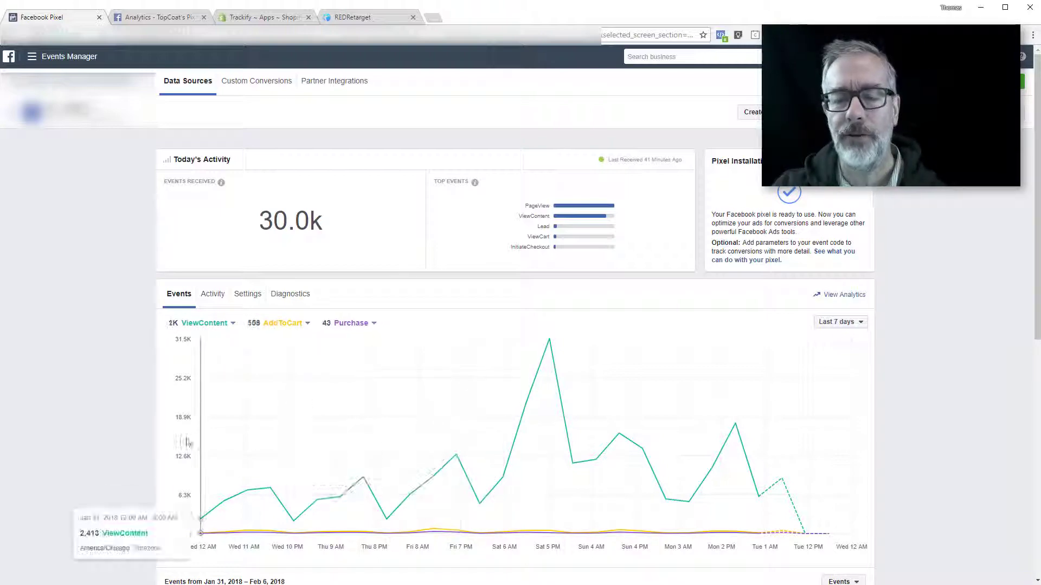
scroll(106, 432, down, 8)
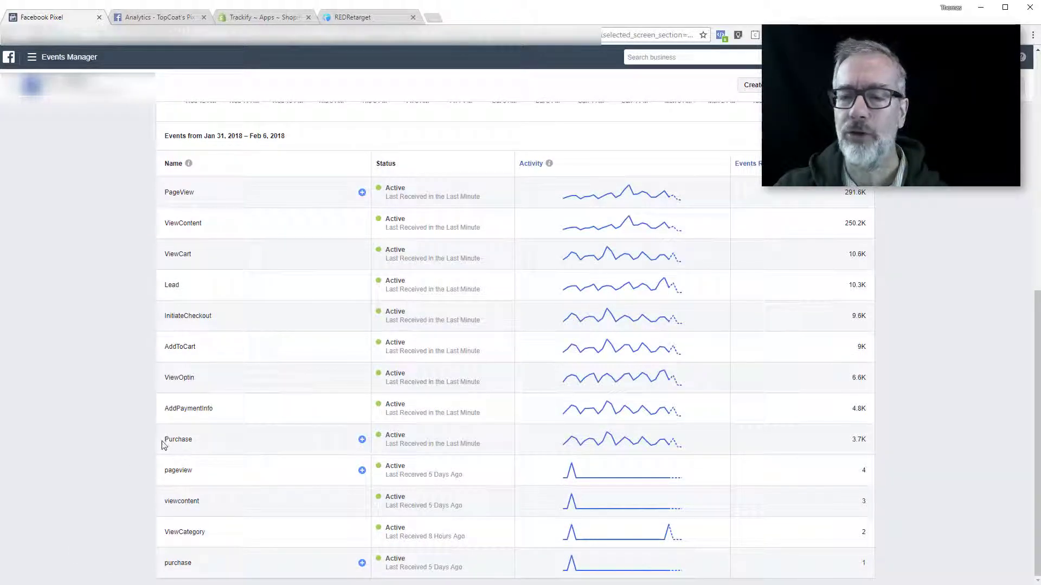
double_click(852, 441)
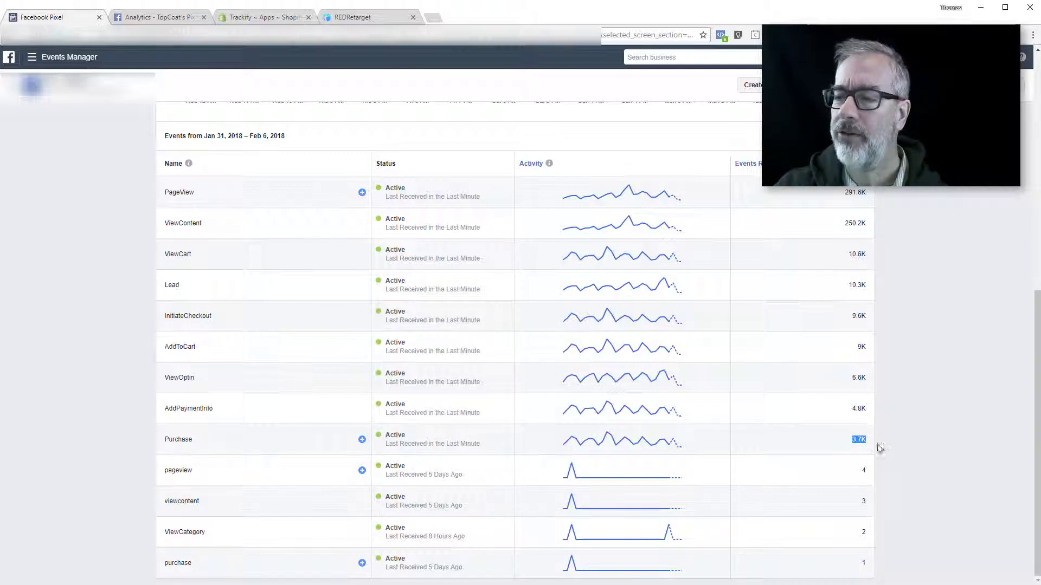
scroll(890, 453, up, 1)
scroll(890, 454, up, 2)
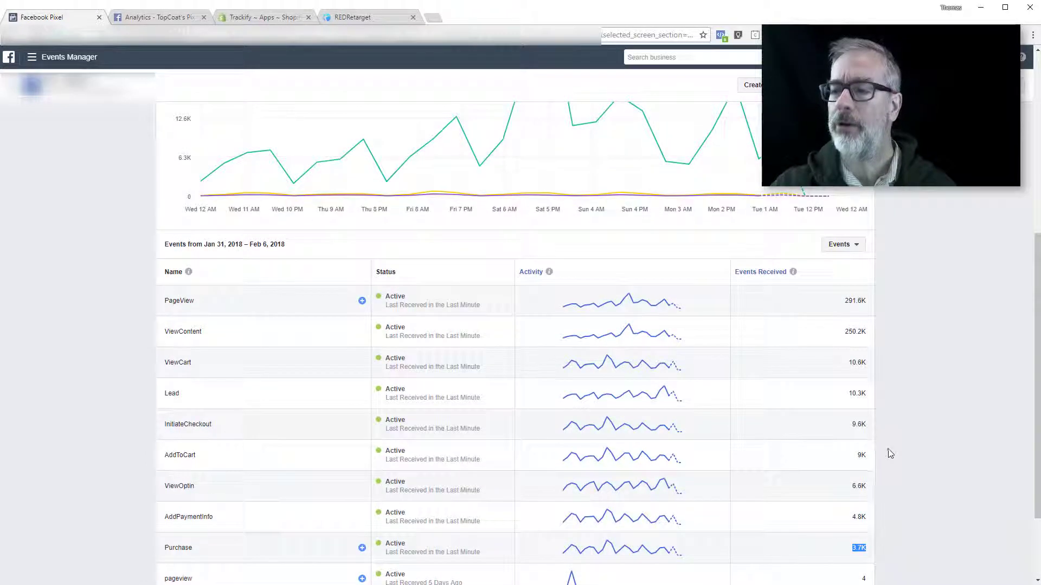
click(897, 478)
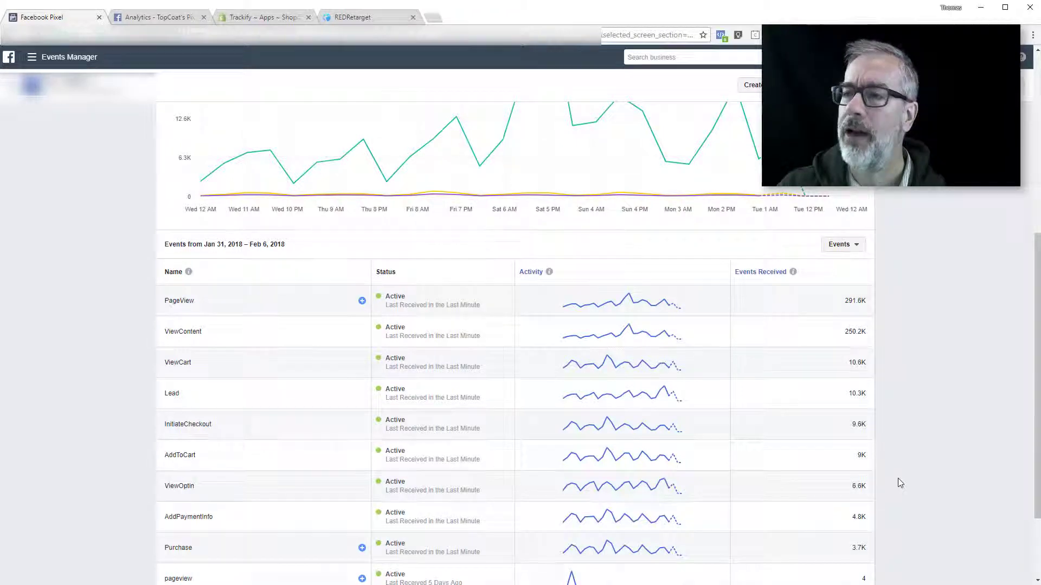
scroll(898, 478, up, 4)
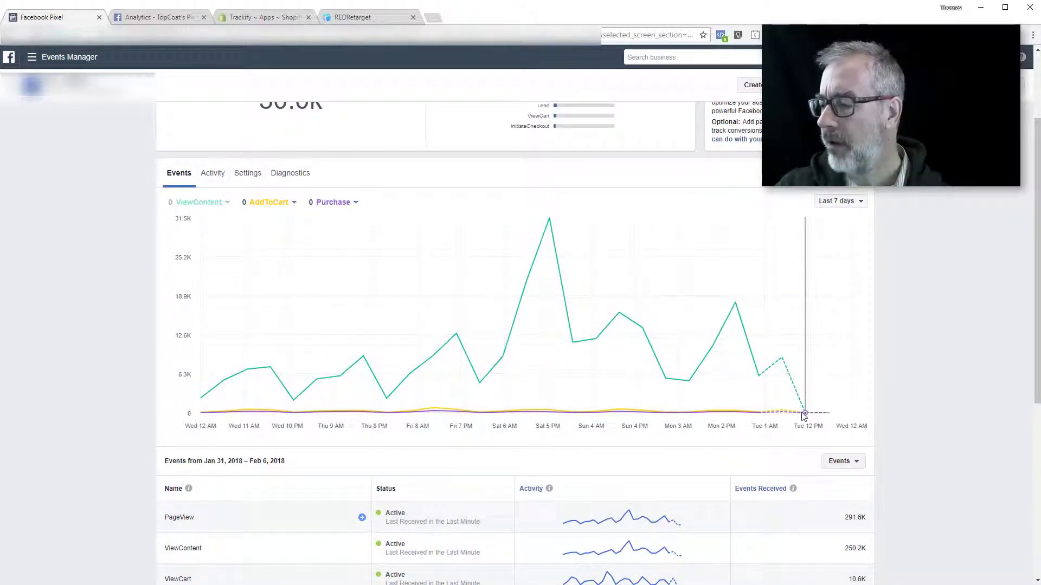
mouse_move(794, 414)
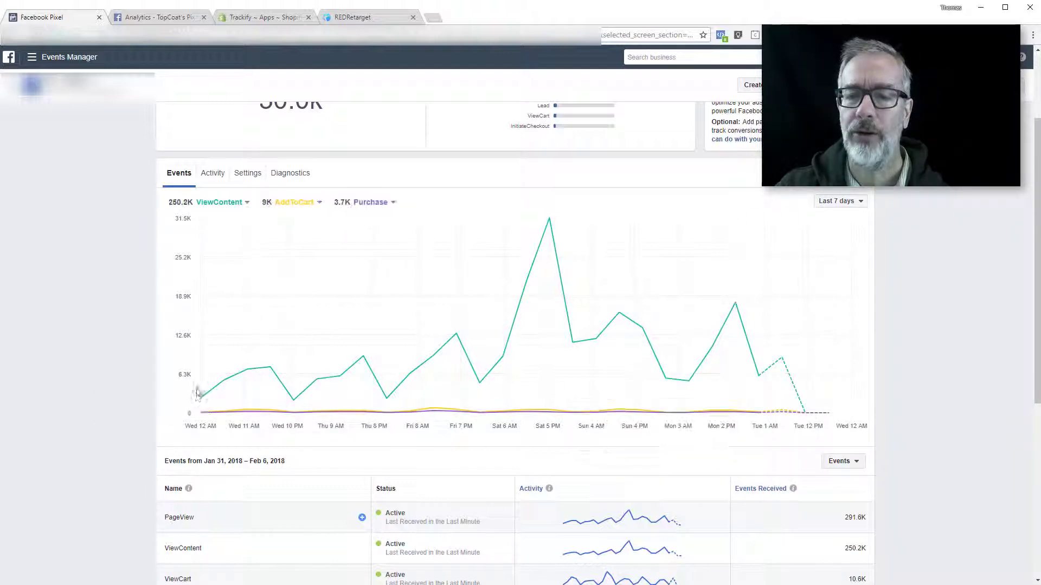
mouse_move(206, 413)
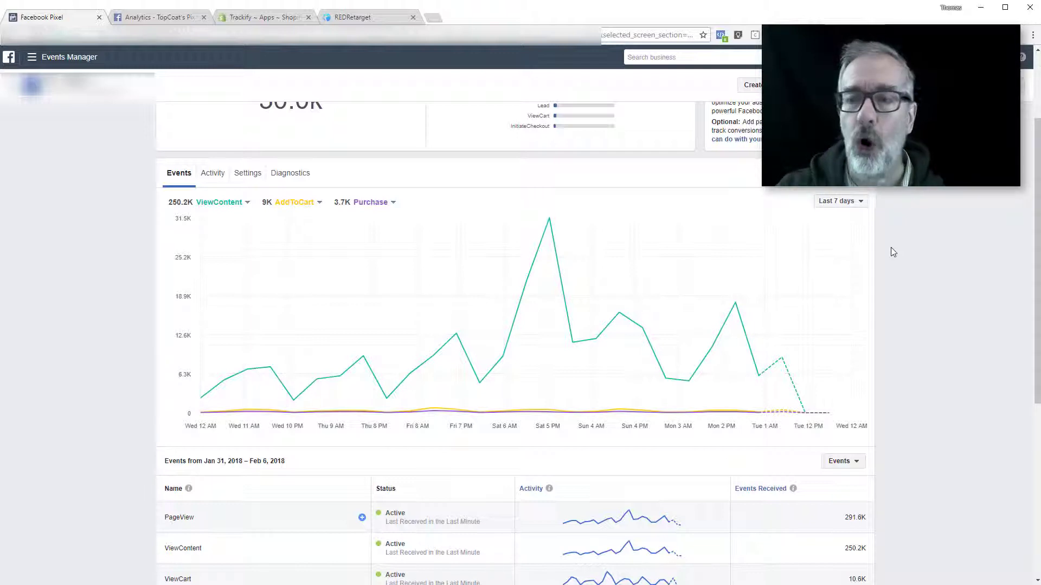
In the Shopify admin, limit the dashboard figures to the Online Store channel.
mouse_move(828, 325)
click(260, 17)
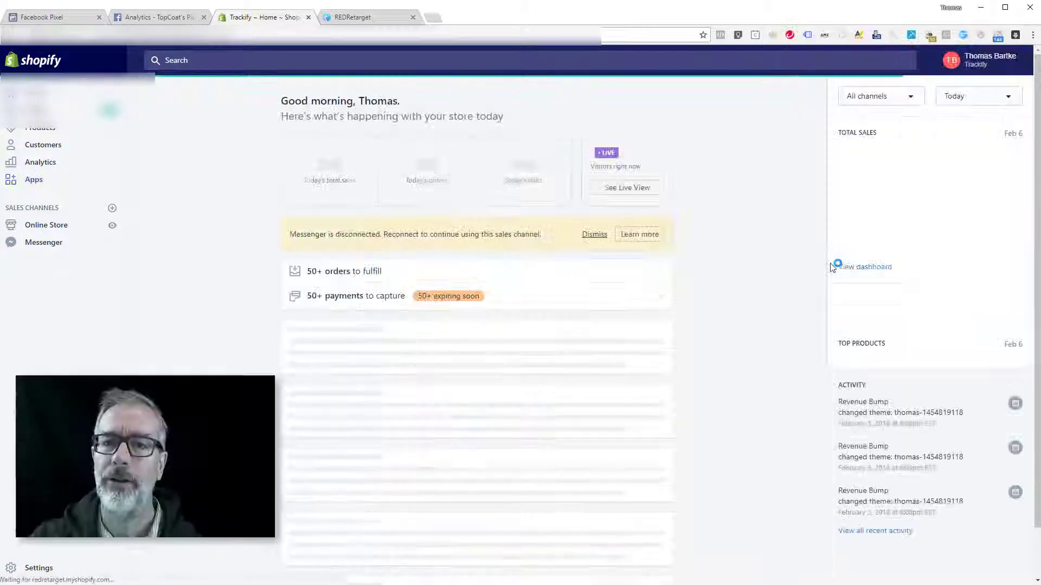
click(912, 102)
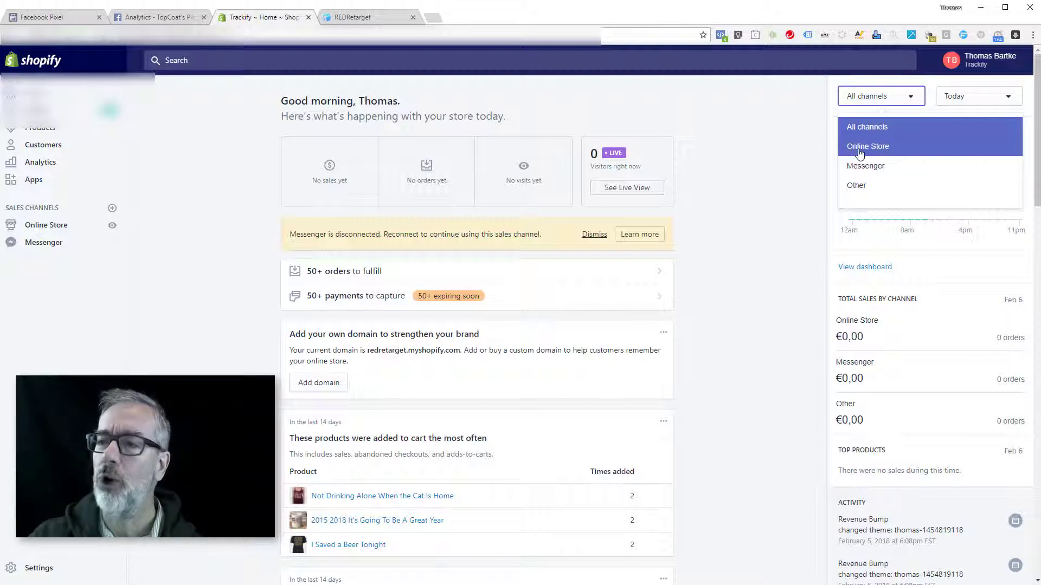
click(860, 154)
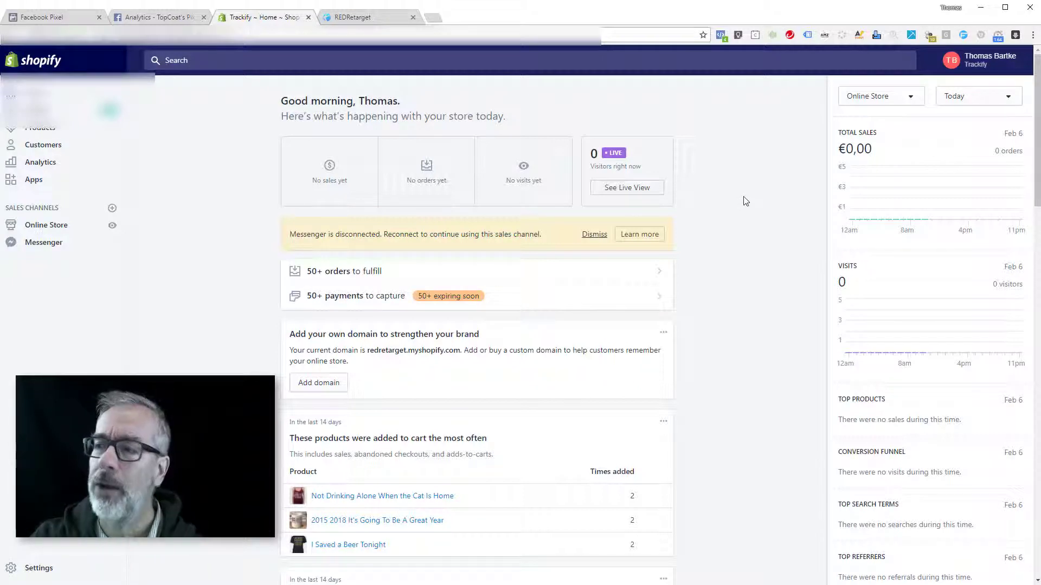
Set the Shopify dashboard date range to Jan 31–Feb 6.
click(992, 104)
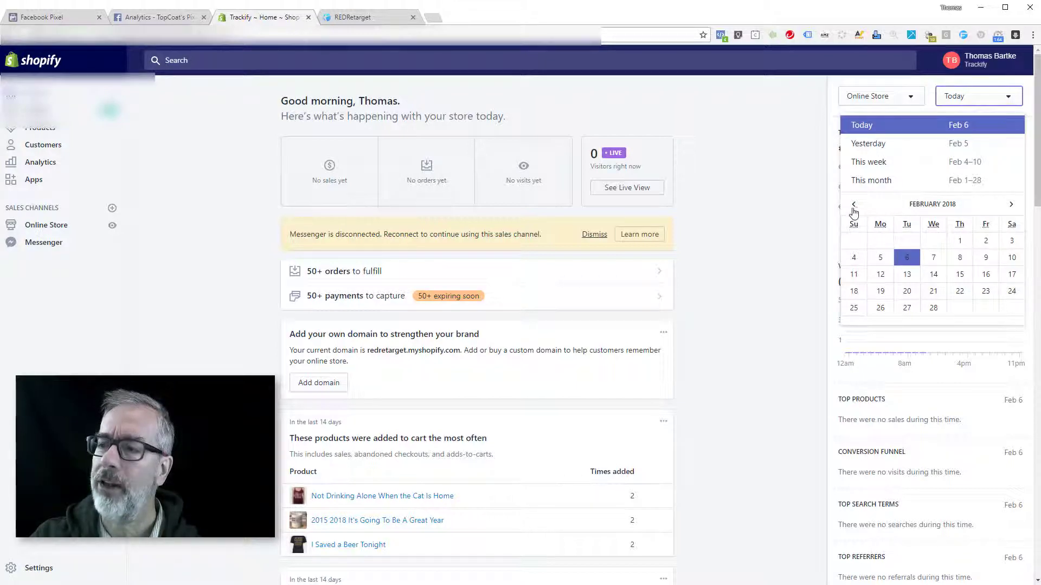
click(853, 204)
click(933, 307)
click(1011, 204)
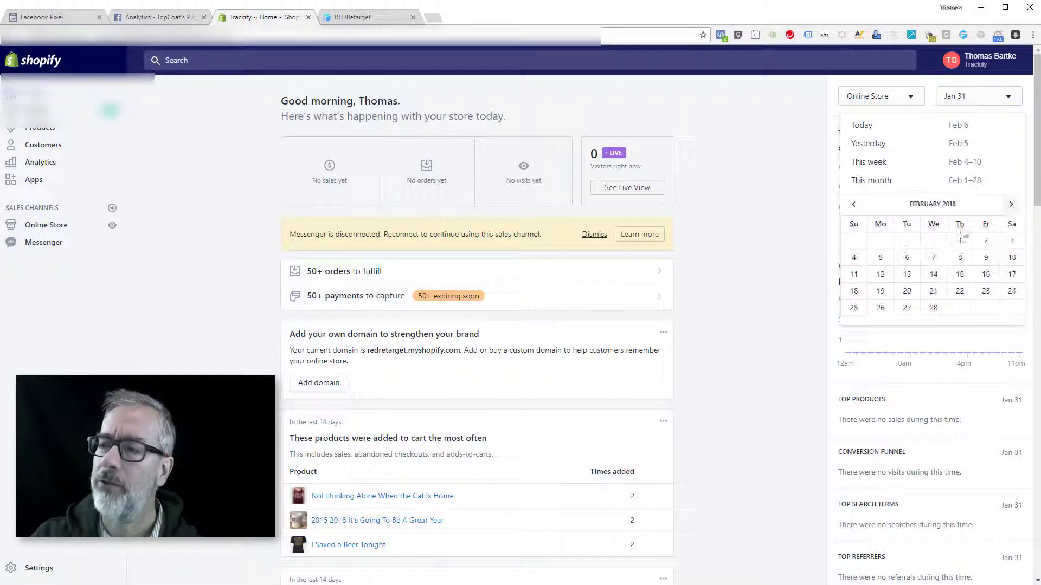
click(906, 258)
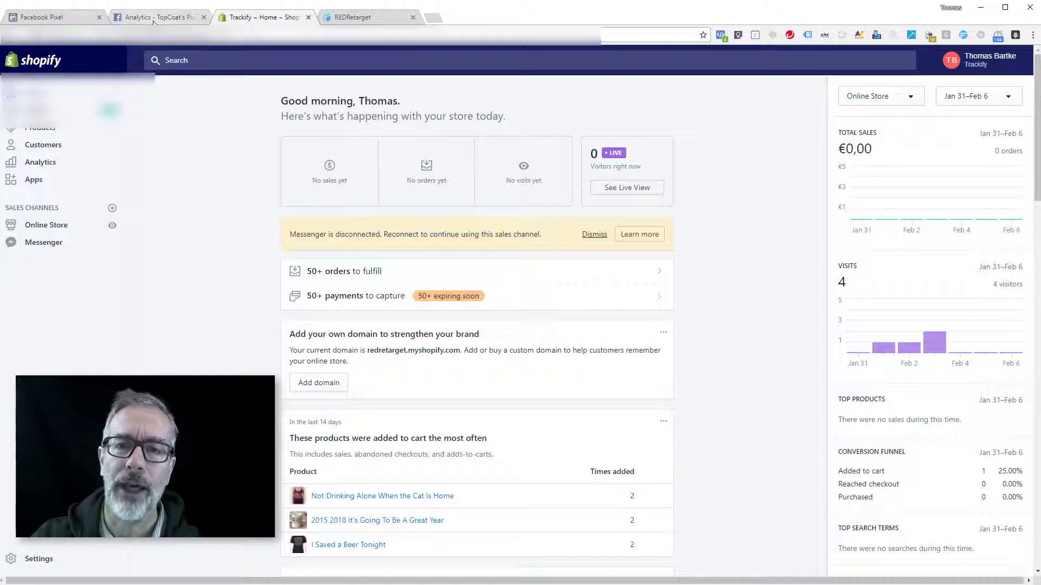
Return to the Facebook pixel page and scroll down through its events.
click(42, 18)
scroll(637, 503, down, 5)
scroll(636, 503, down, 1)
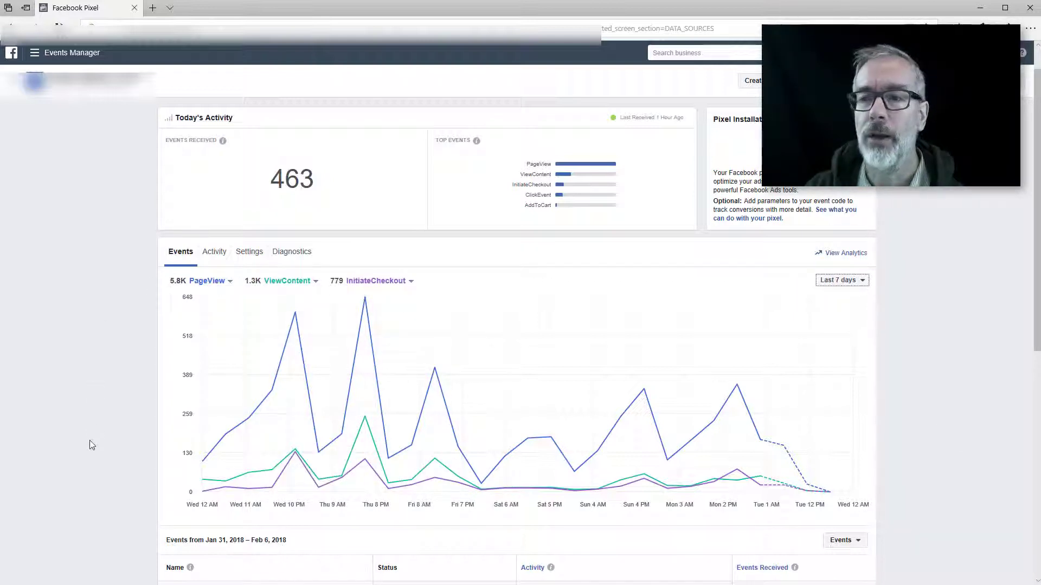
List the pixel's last 11 Purchase events with their times, devices and parameters.
click(215, 259)
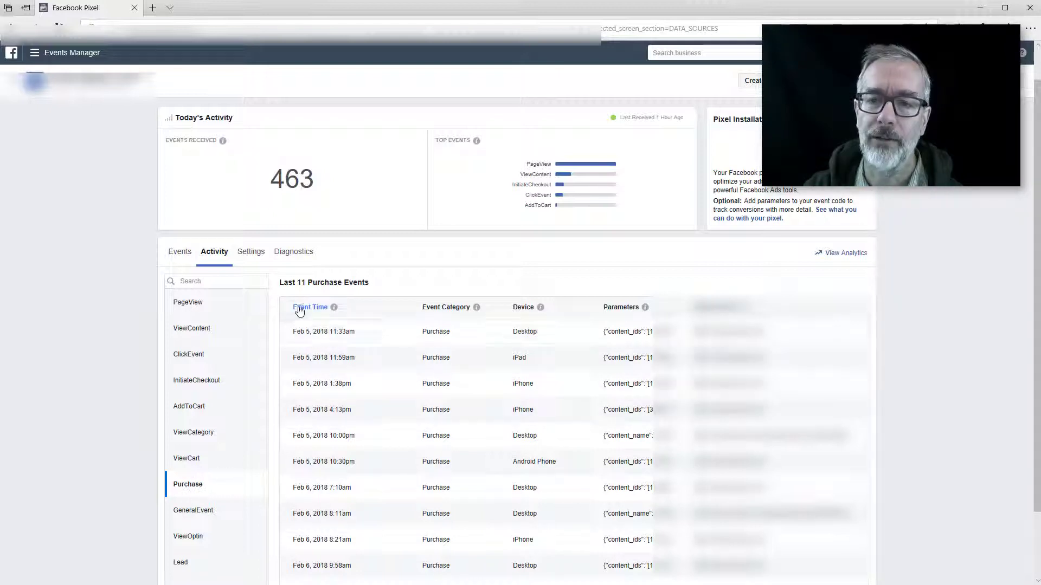
mouse_move(334, 307)
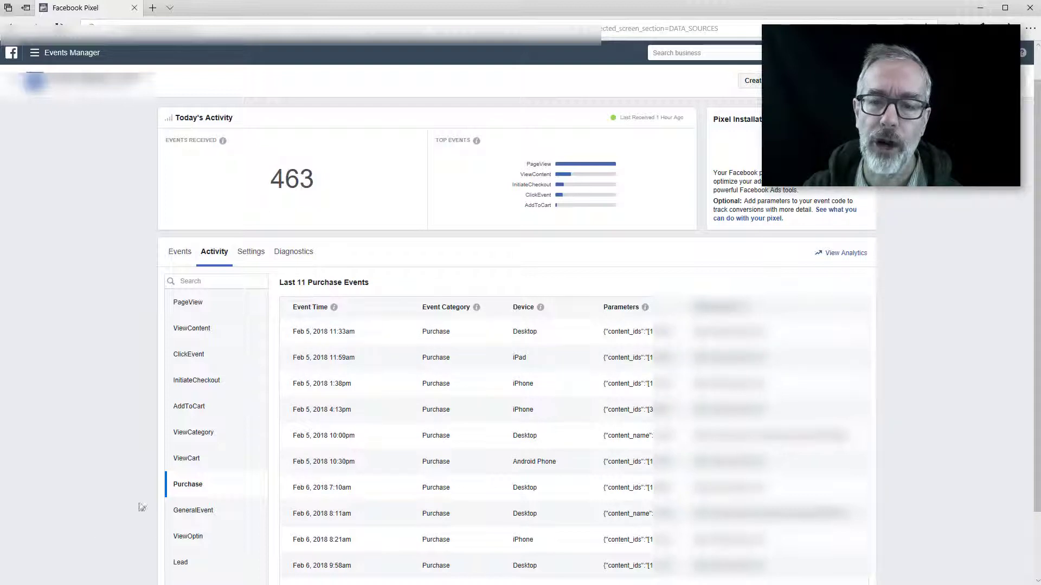